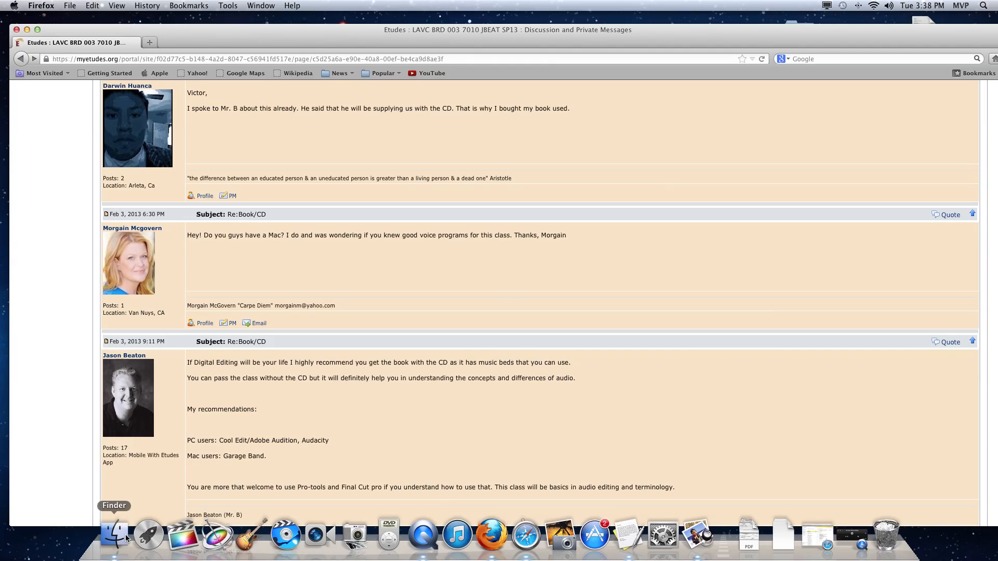
Locate GarageBand in the Applications folder and launch it
key(F11)
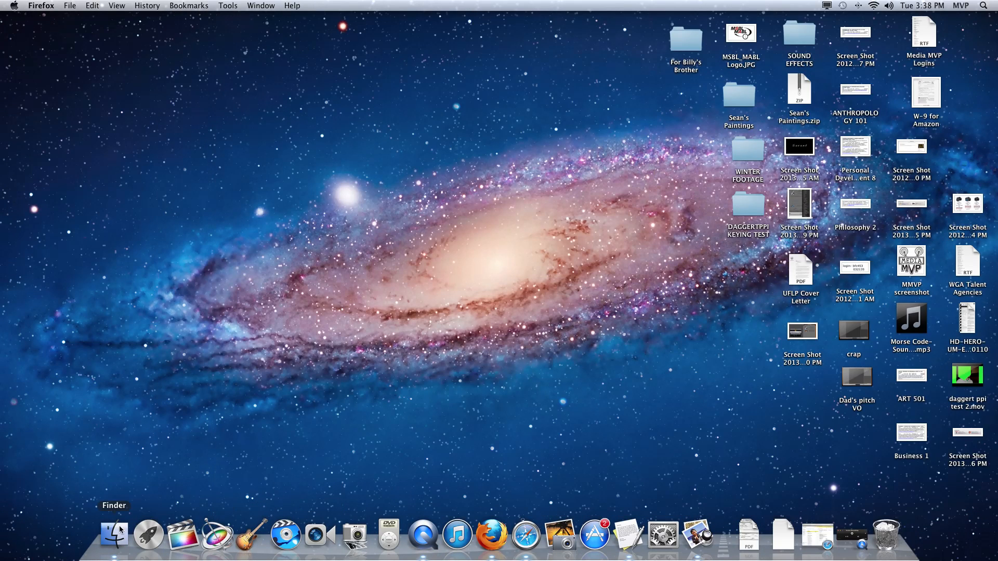
click(119, 543)
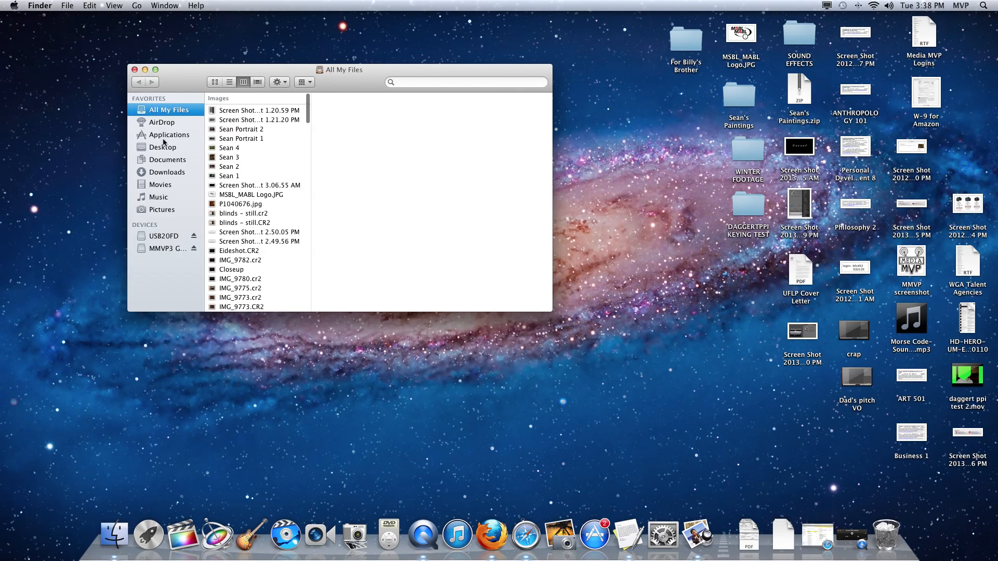
click(165, 136)
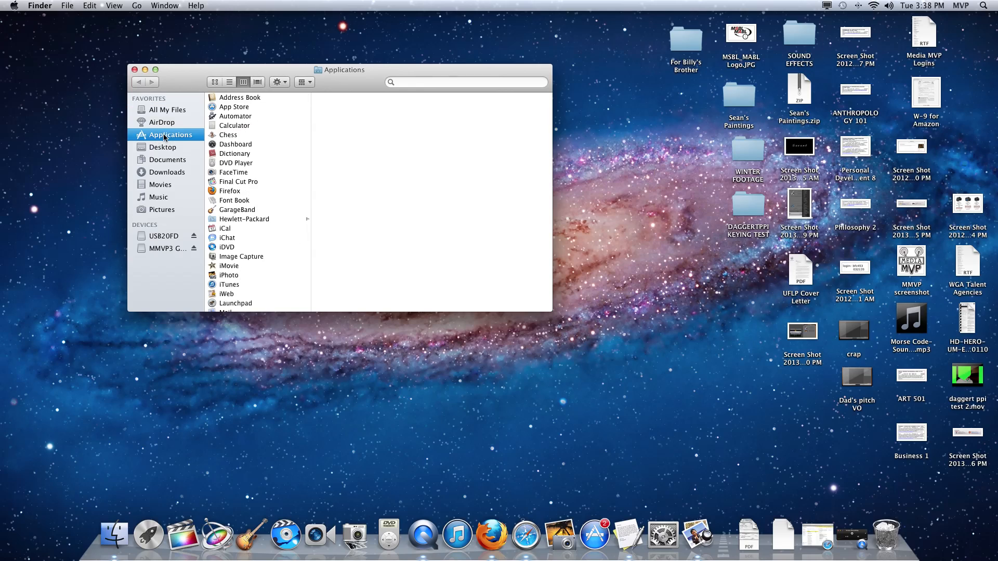
click(235, 210)
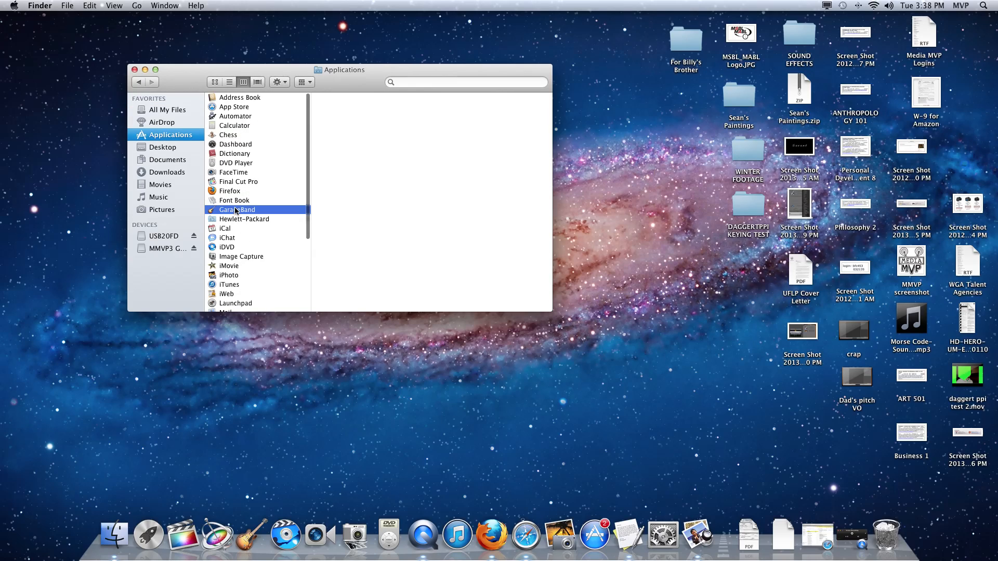
click(251, 535)
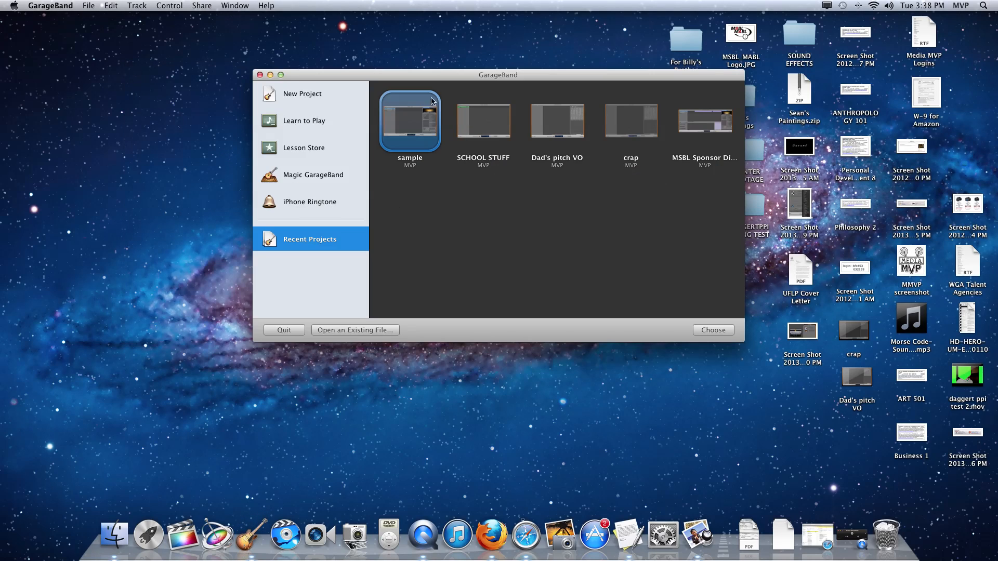
Create a new project from the Voice template, named sample and saved on the Desktop
click(291, 101)
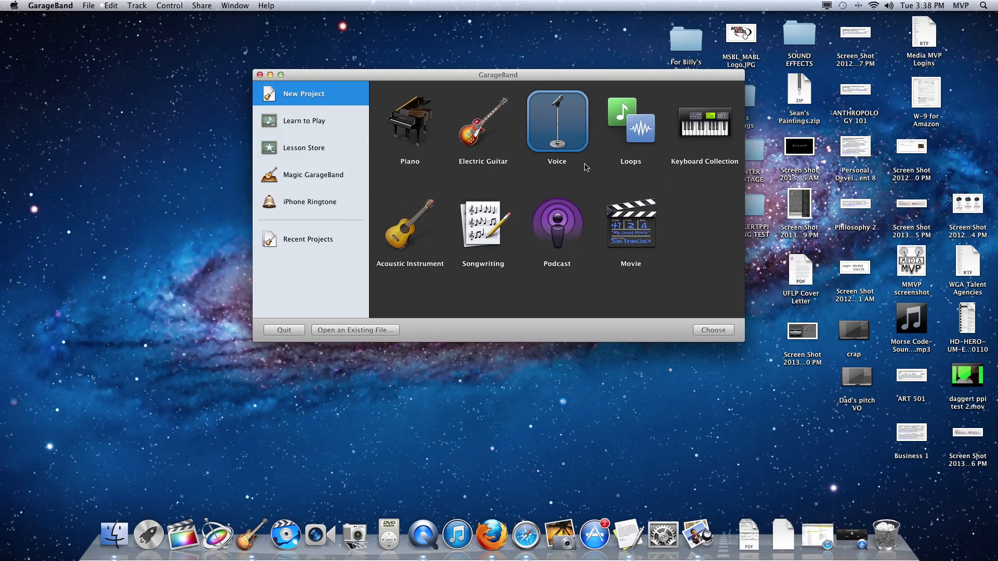
click(713, 330)
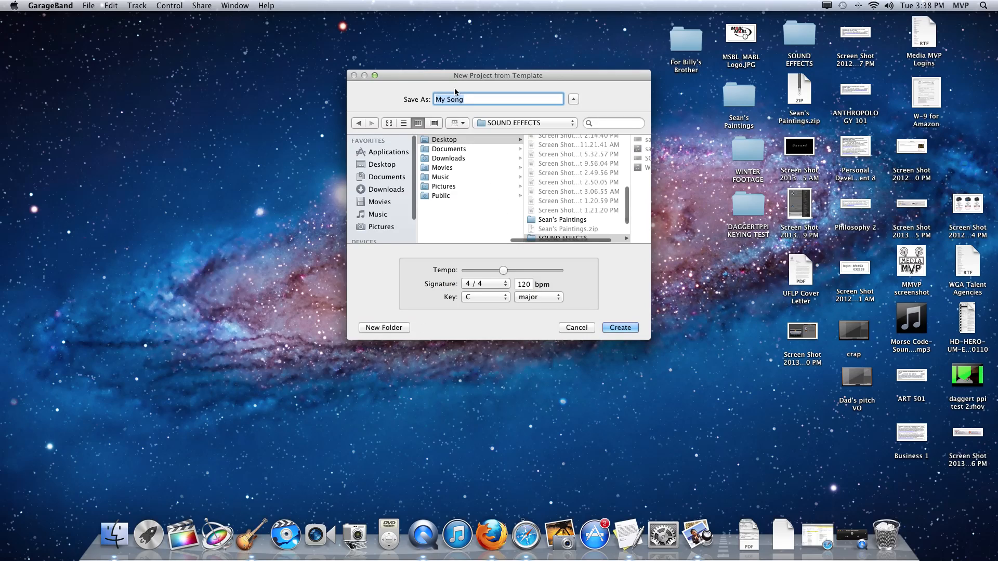
text(sampl)
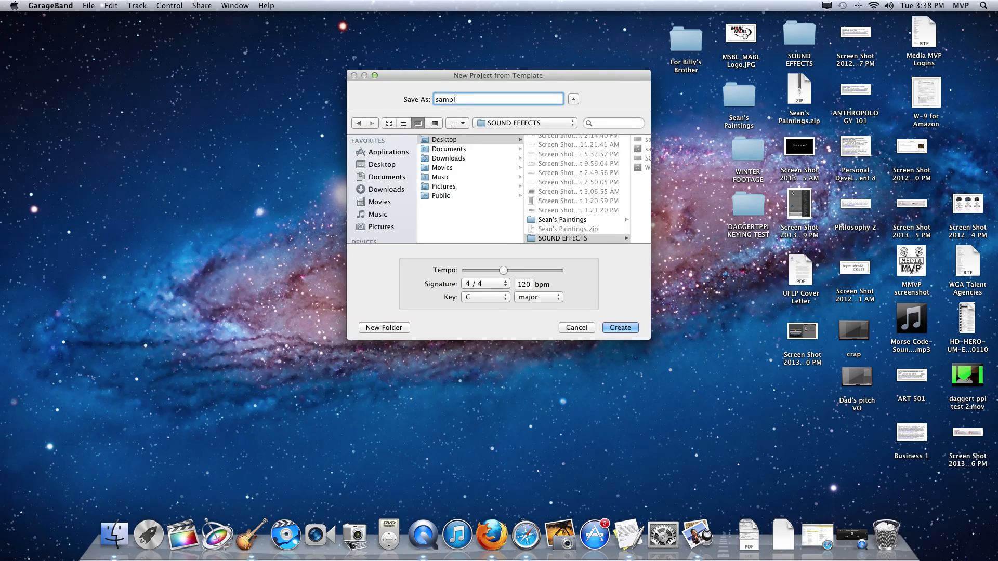
text(e)
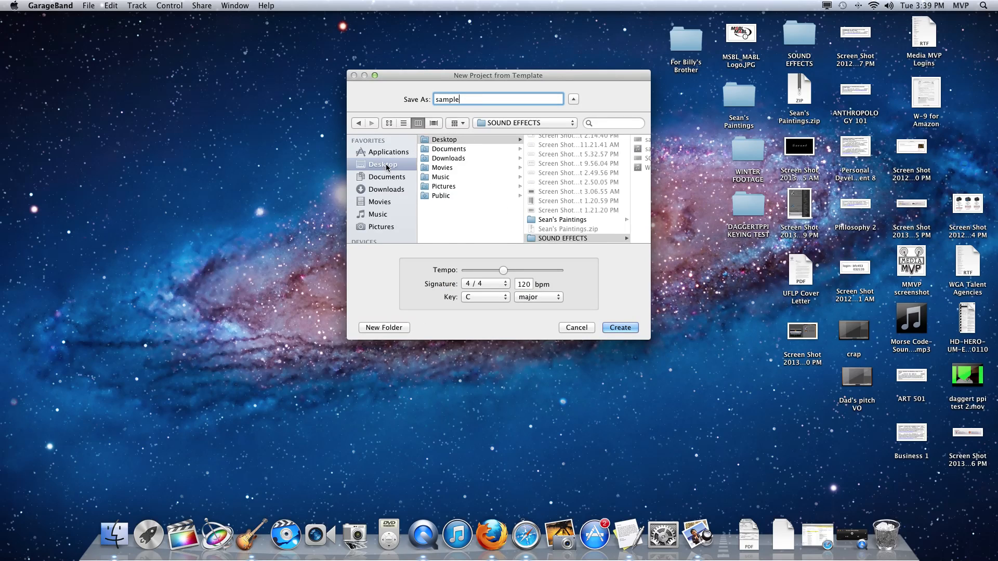
click(385, 165)
click(618, 326)
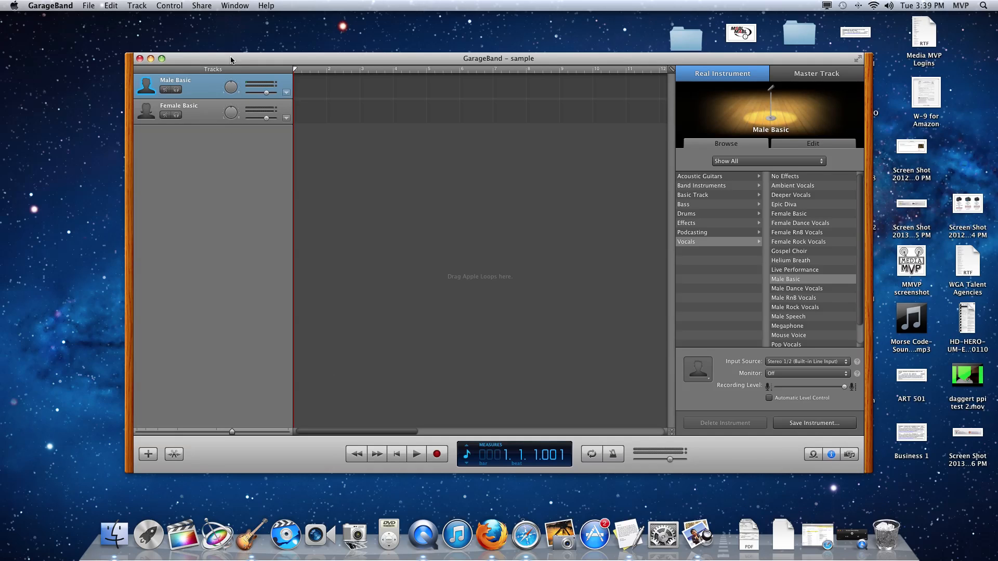
Delete the Female Basic track from the project
drag(231, 60, 151, 55)
click(134, 103)
click(136, 6)
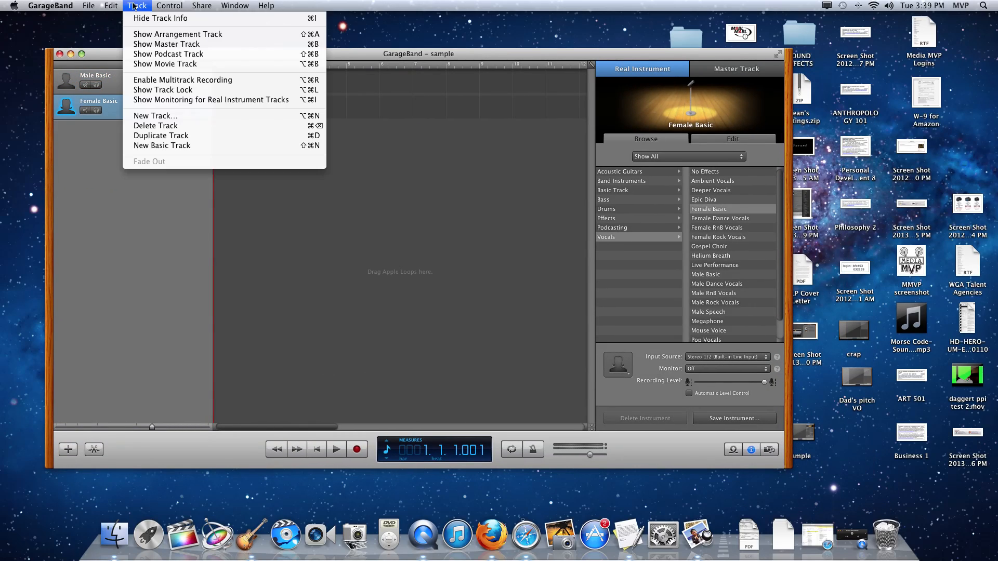
click(151, 125)
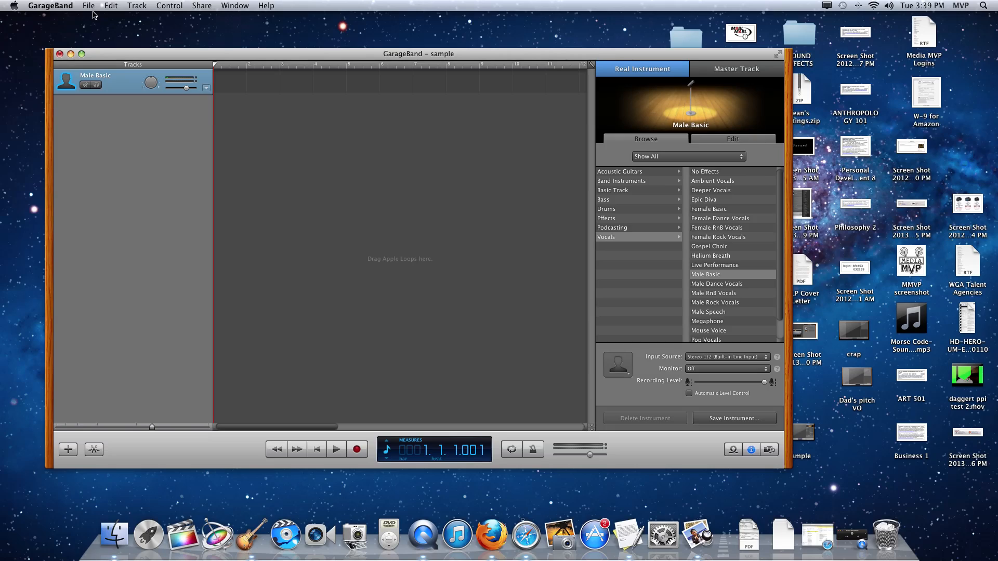
Check the selected input device and input level in the Mac's Sound preferences, and close them
click(13, 5)
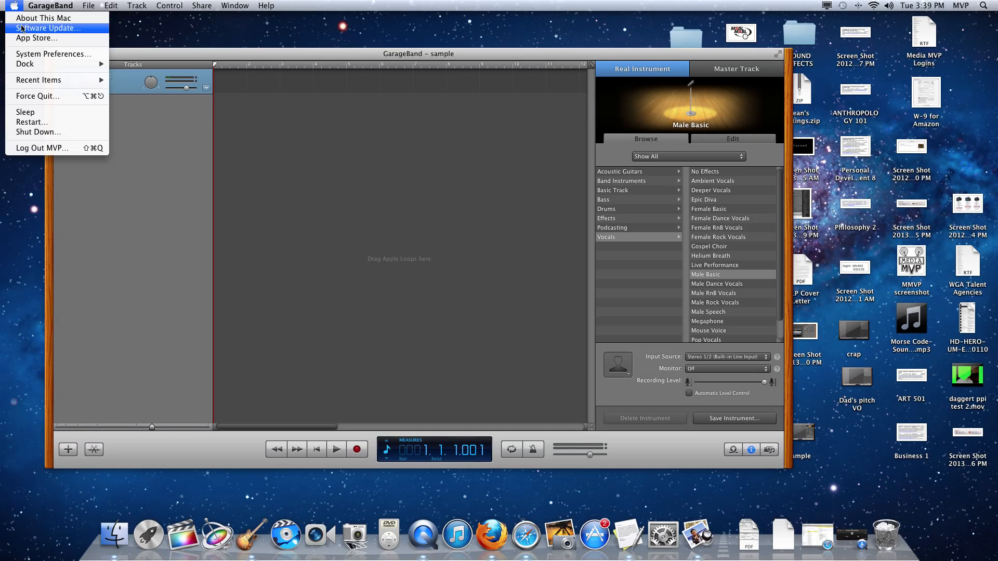
click(36, 55)
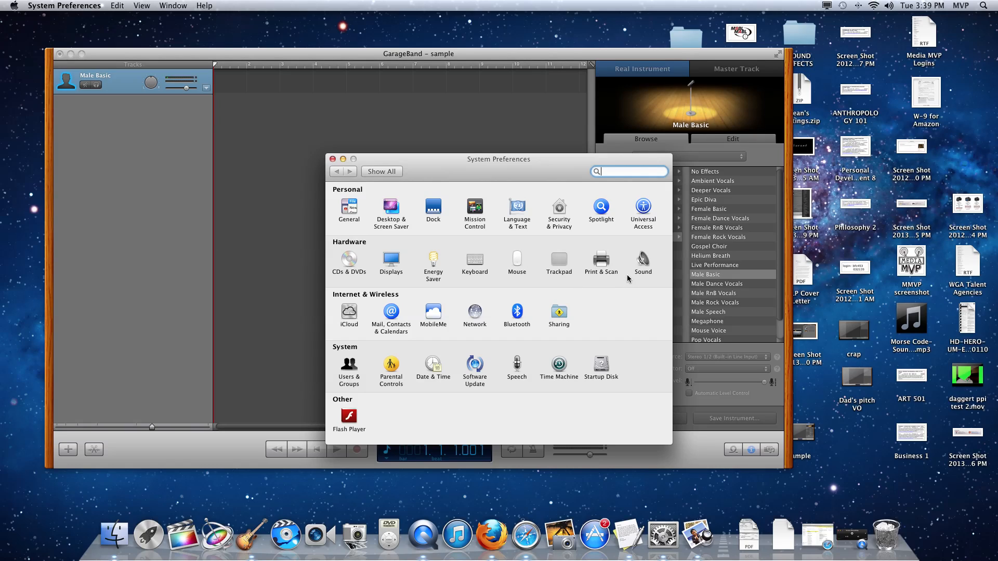
click(643, 268)
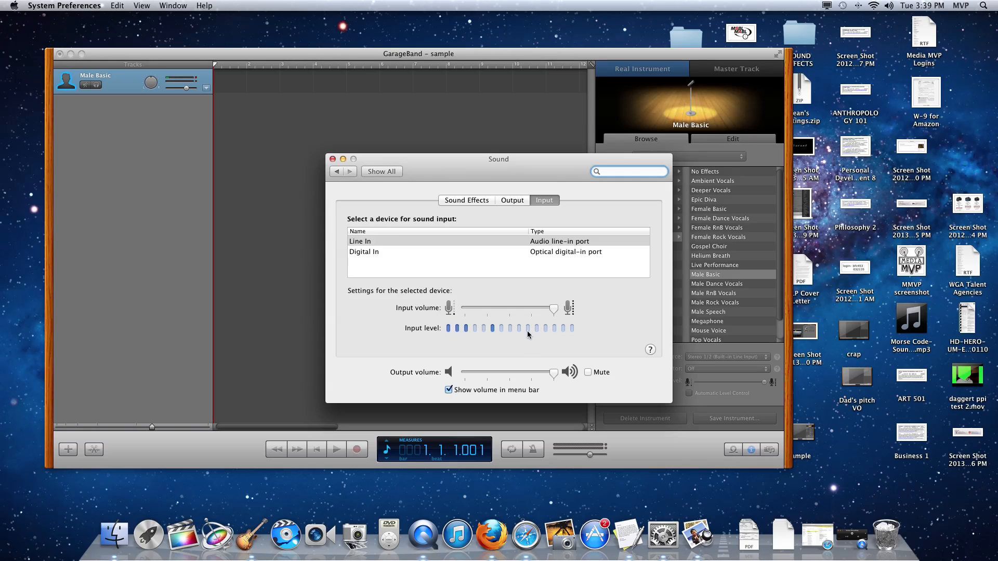
click(332, 159)
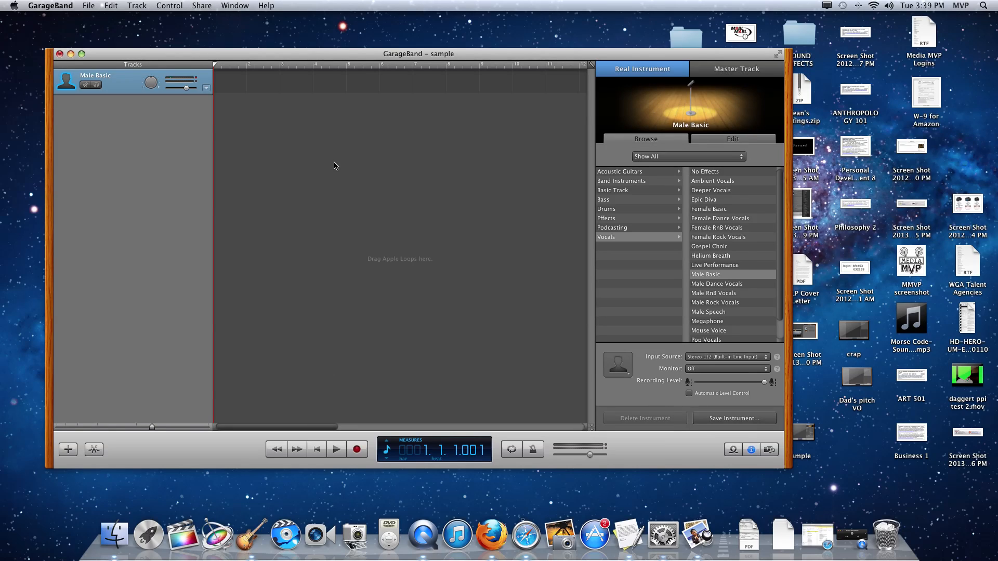
Check the Audio/MIDI preferences, keeping Audio Input on System Setting, and close them
click(120, 58)
click(50, 5)
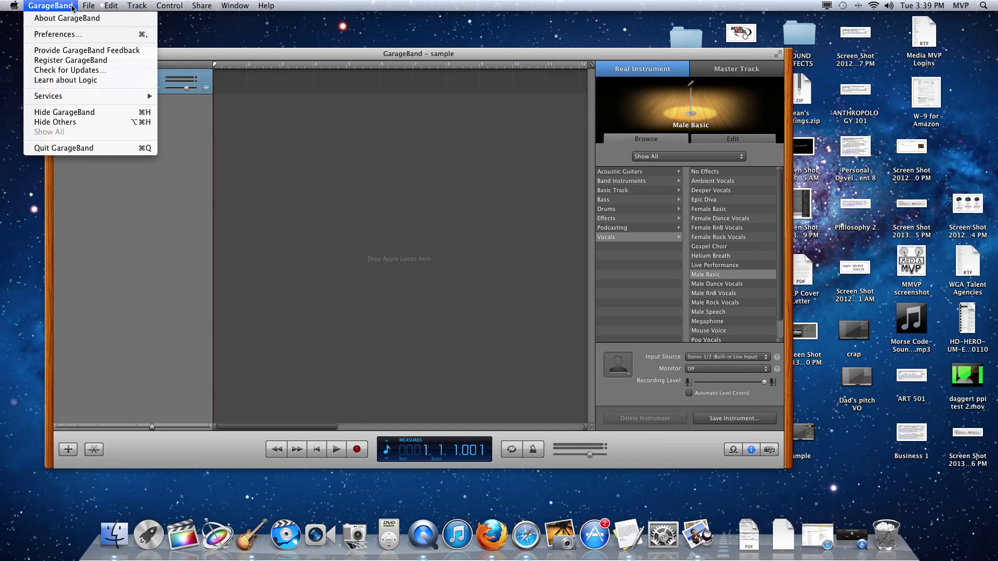
click(73, 34)
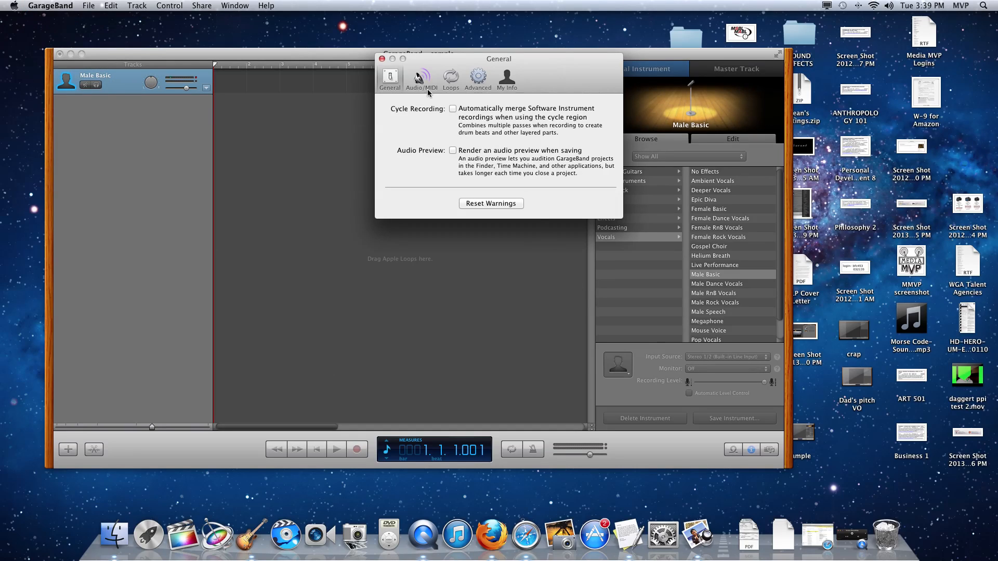
click(419, 78)
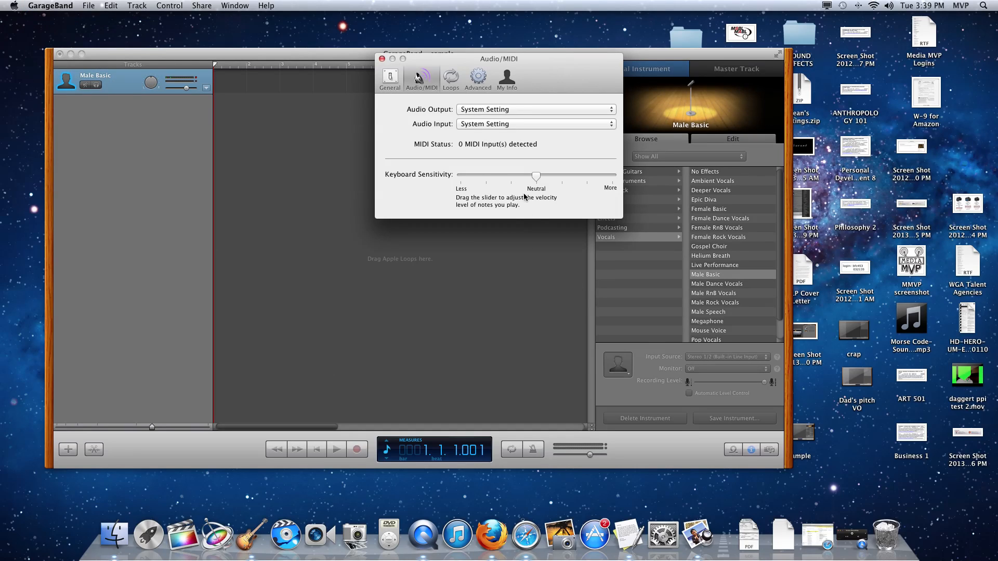
click(482, 124)
click(498, 125)
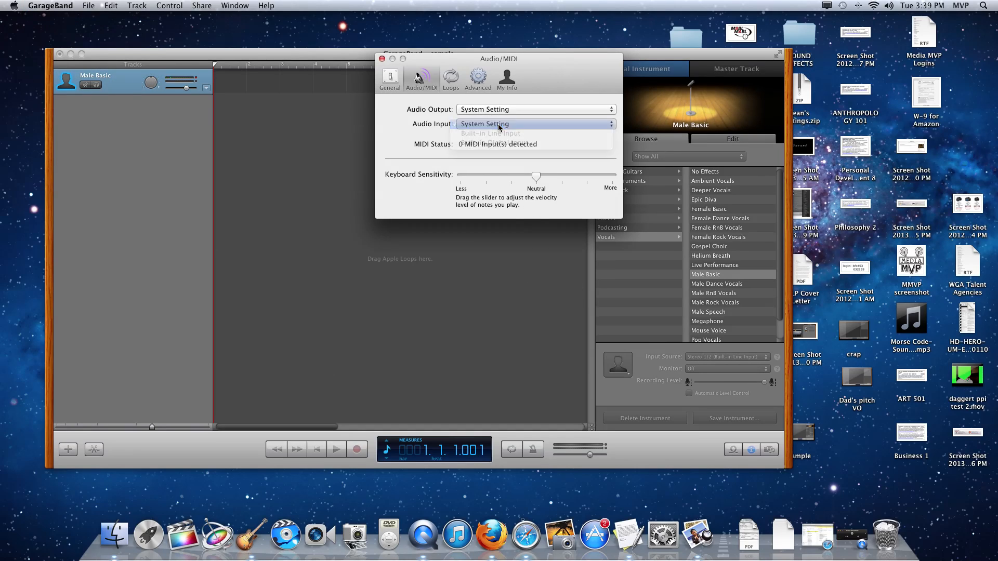
click(382, 59)
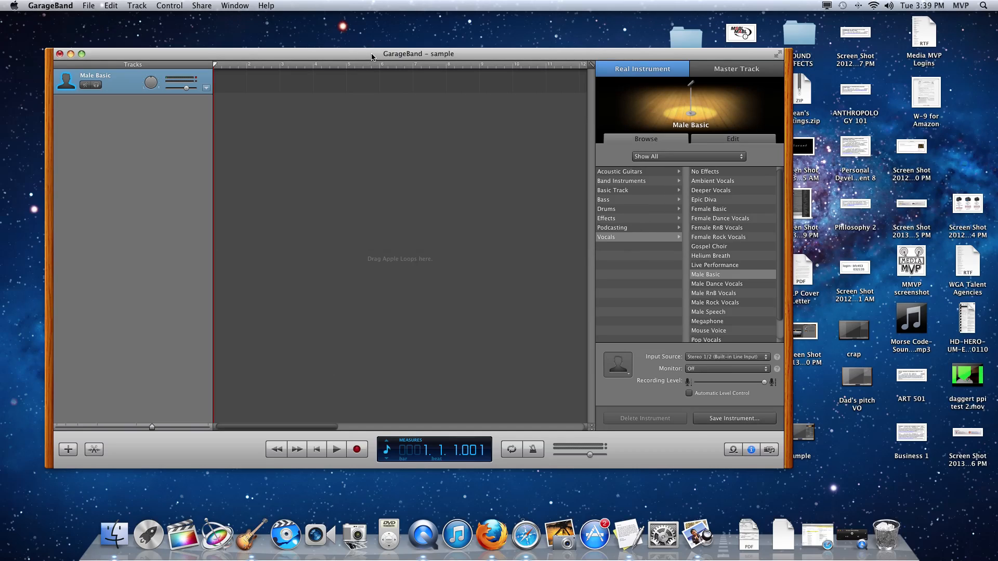
Review the Male Basic track's input source options, keeping Stereo 1/2 (Built-in Line Input)
click(715, 358)
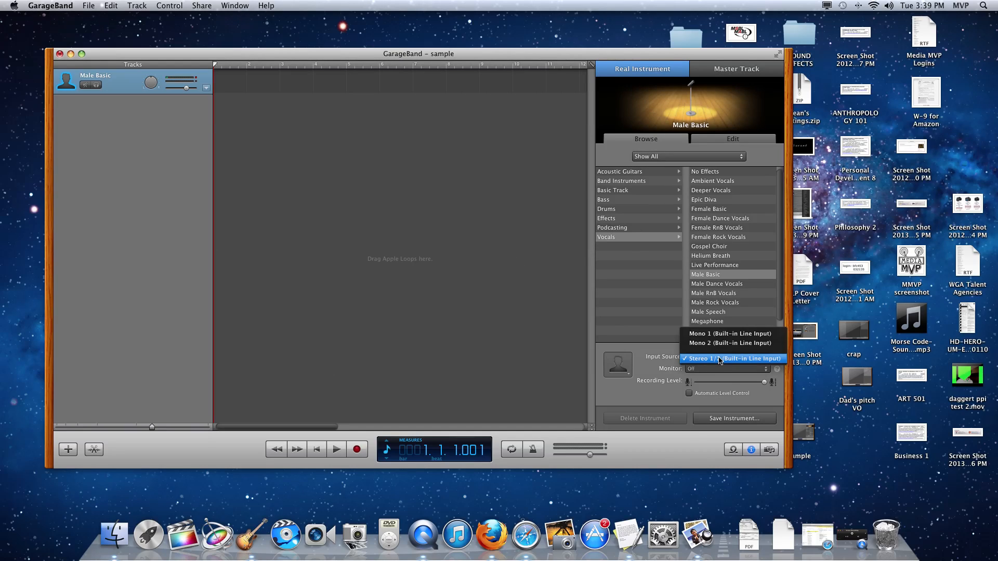
click(719, 358)
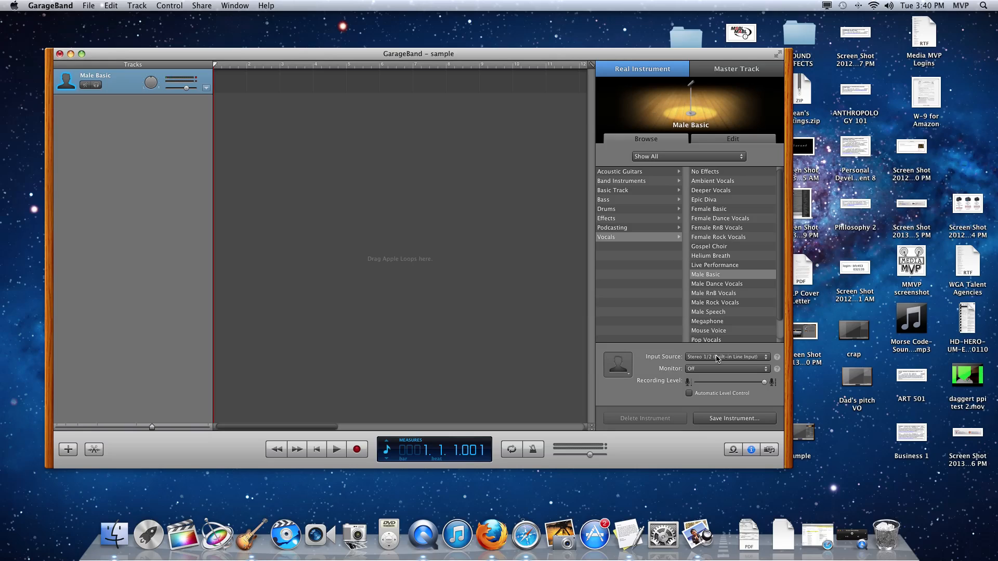
click(726, 359)
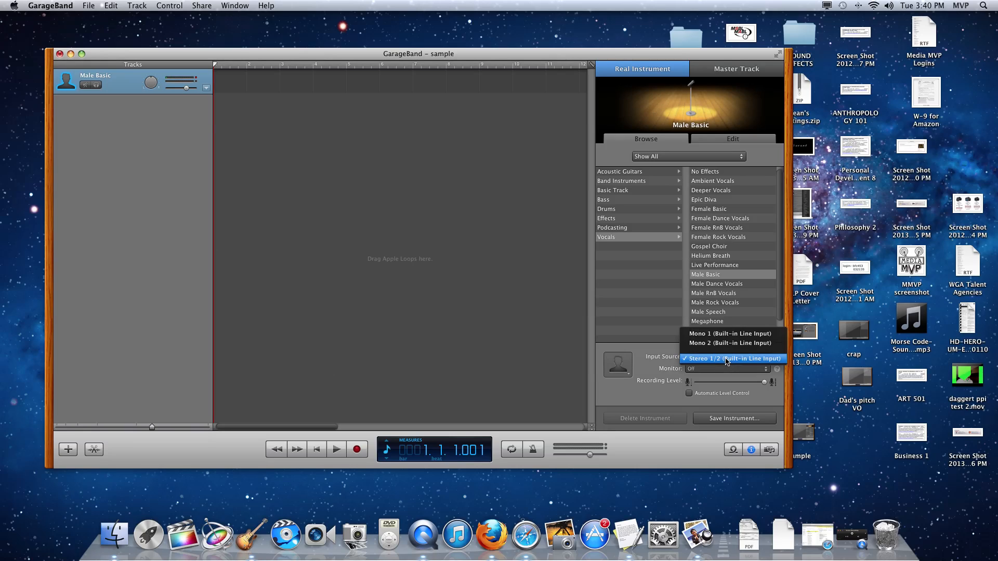
click(572, 376)
Try turning on monitoring for the Male Basic track, and set it back to Off
click(734, 373)
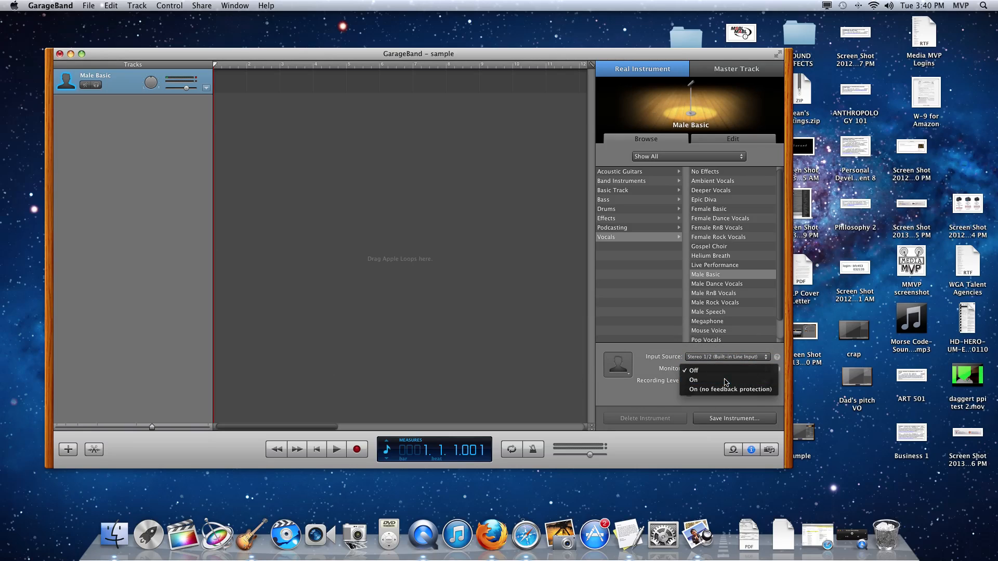
click(726, 382)
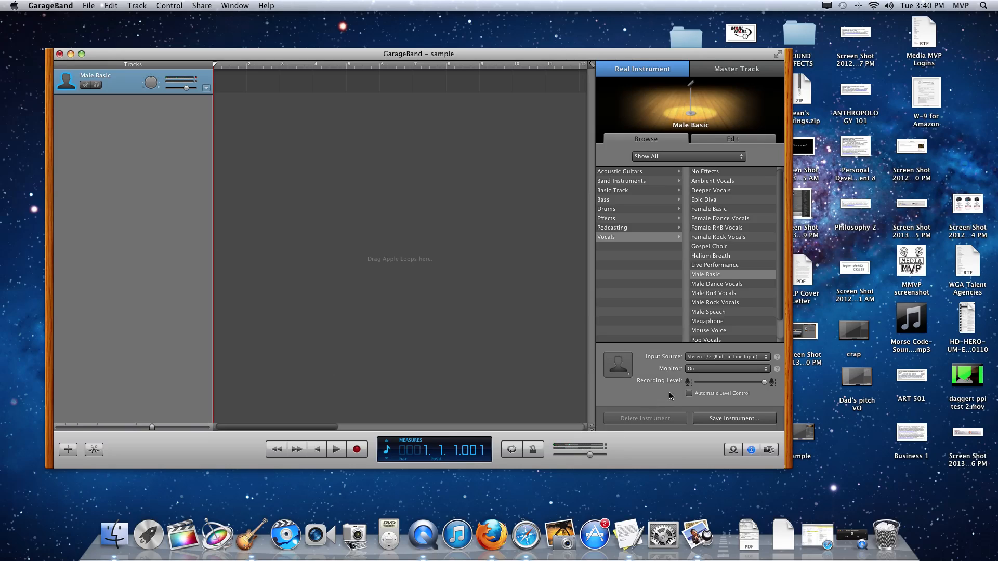
click(712, 367)
click(697, 360)
Check that the metronome is off, and record a vocal take about six measures long on the Male Basic track
drag(226, 59, 205, 48)
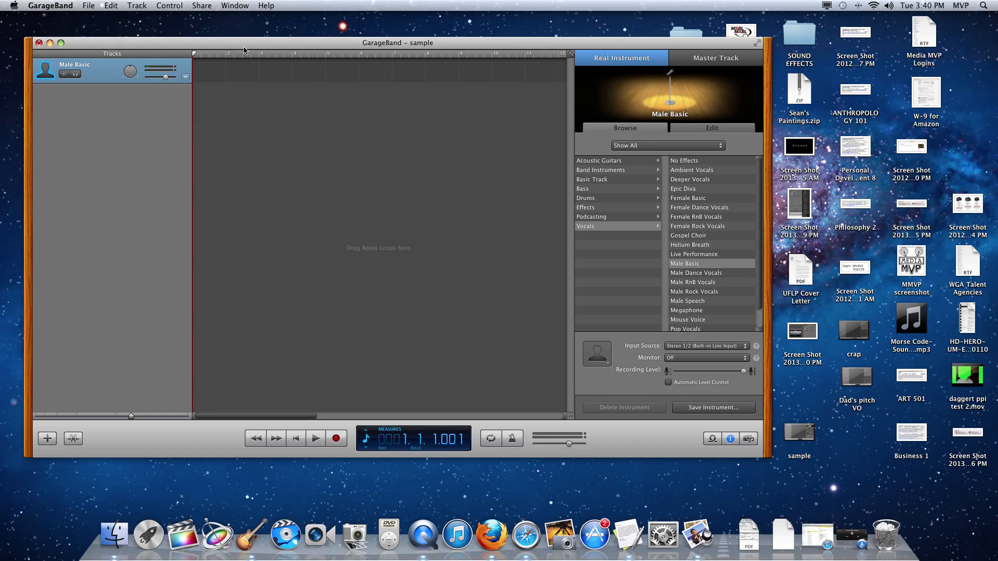
click(179, 6)
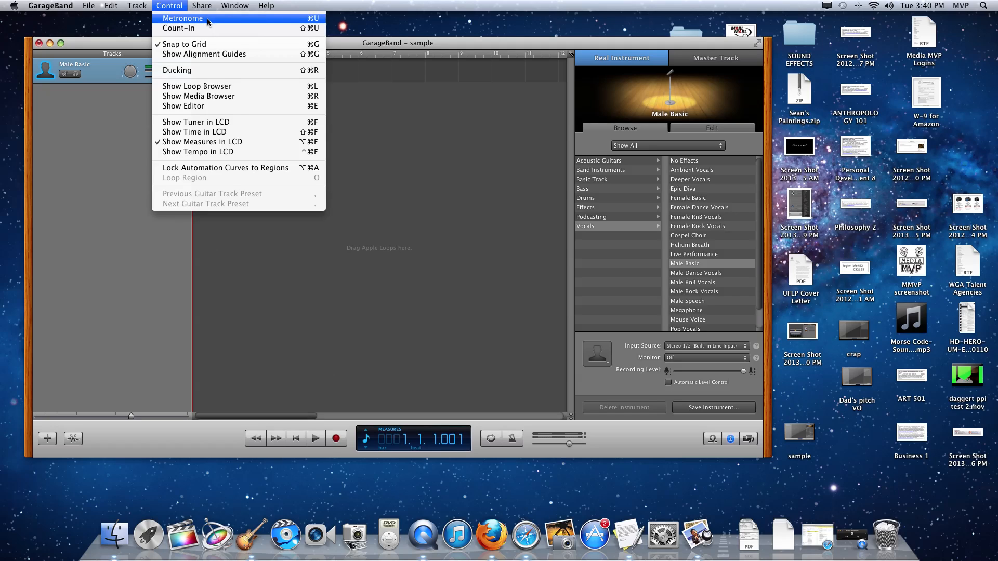
click(386, 148)
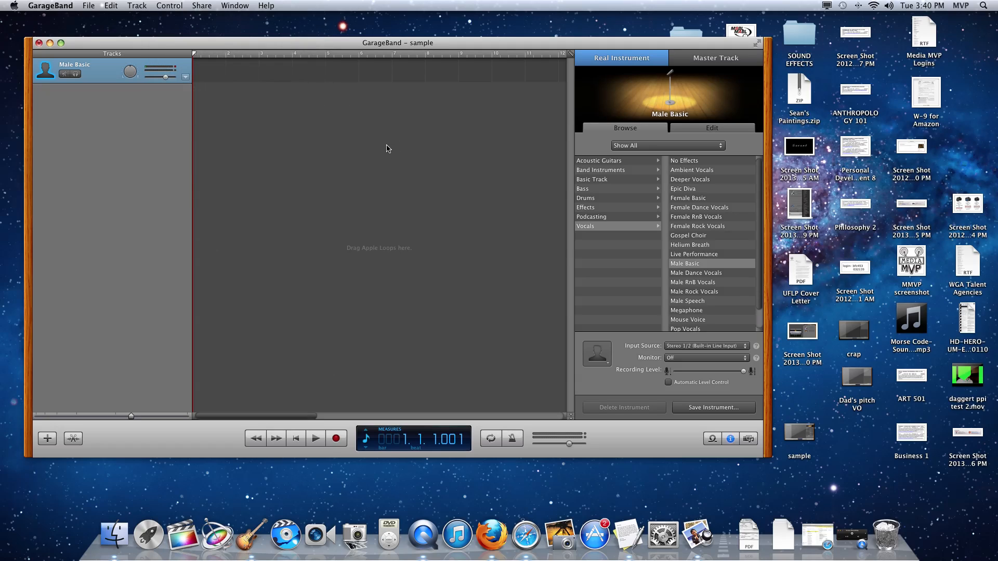
click(335, 439)
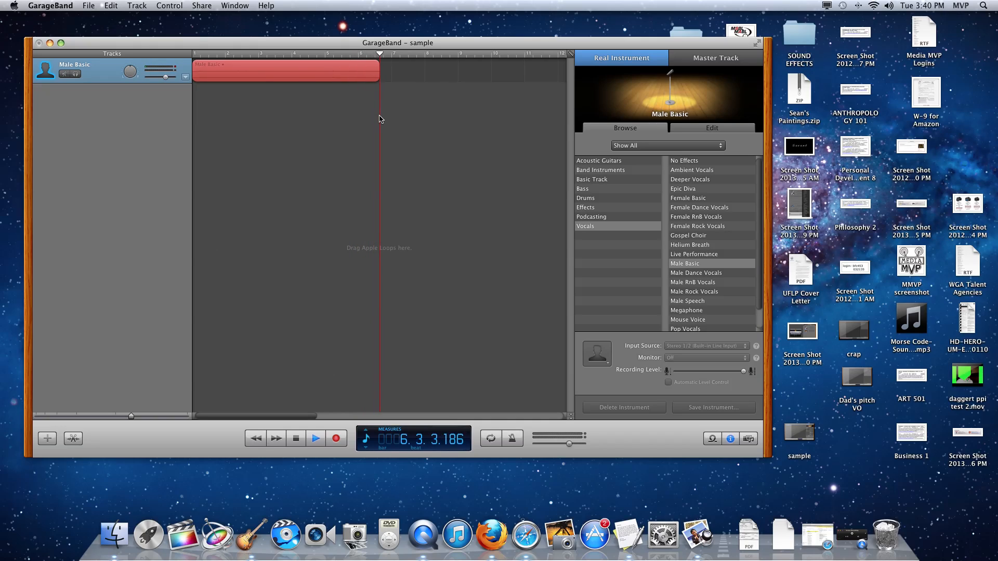
key(space)
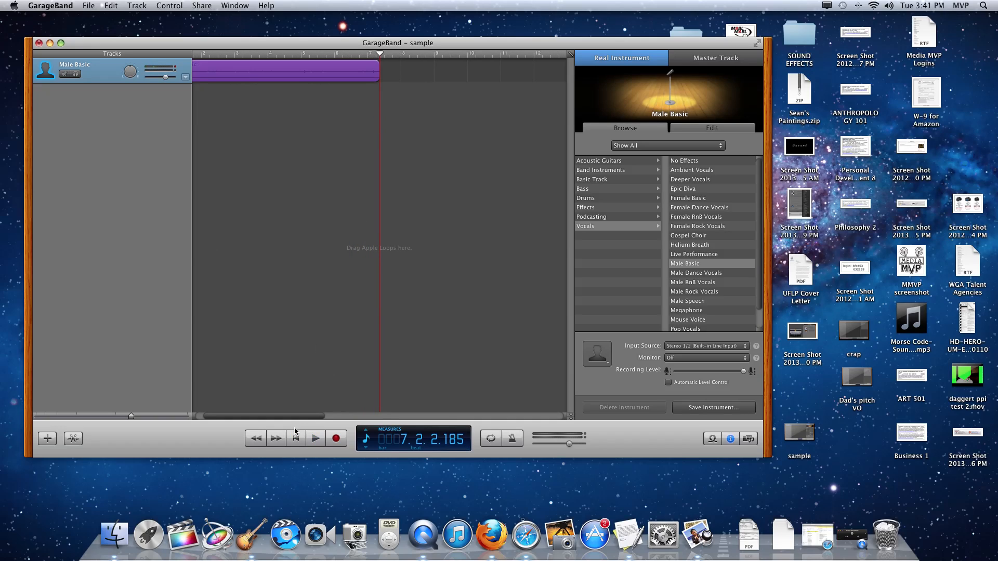
Play back the recorded vocal take from its start, stop it, and return the playhead near the beginning
click(196, 56)
key(space)
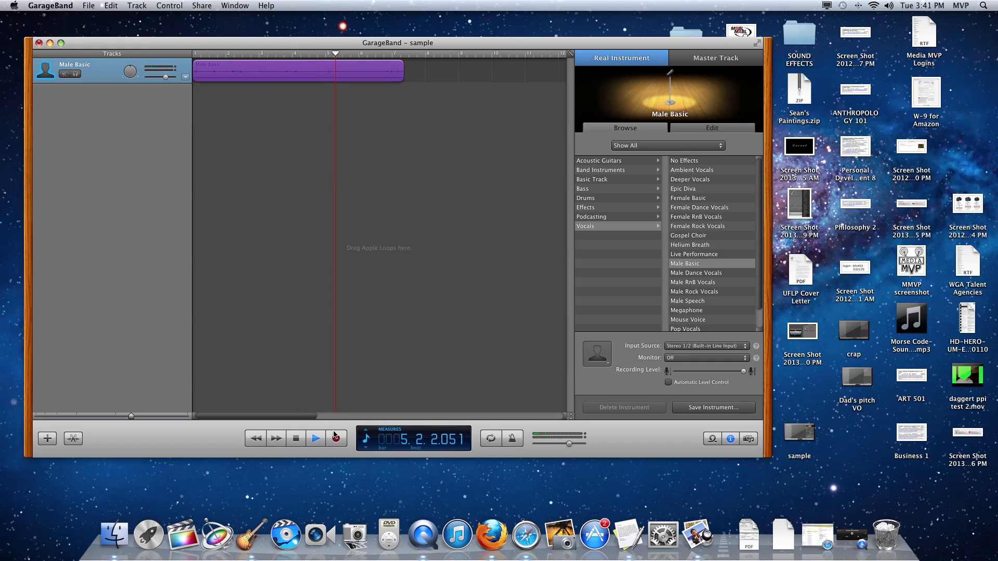
key(space)
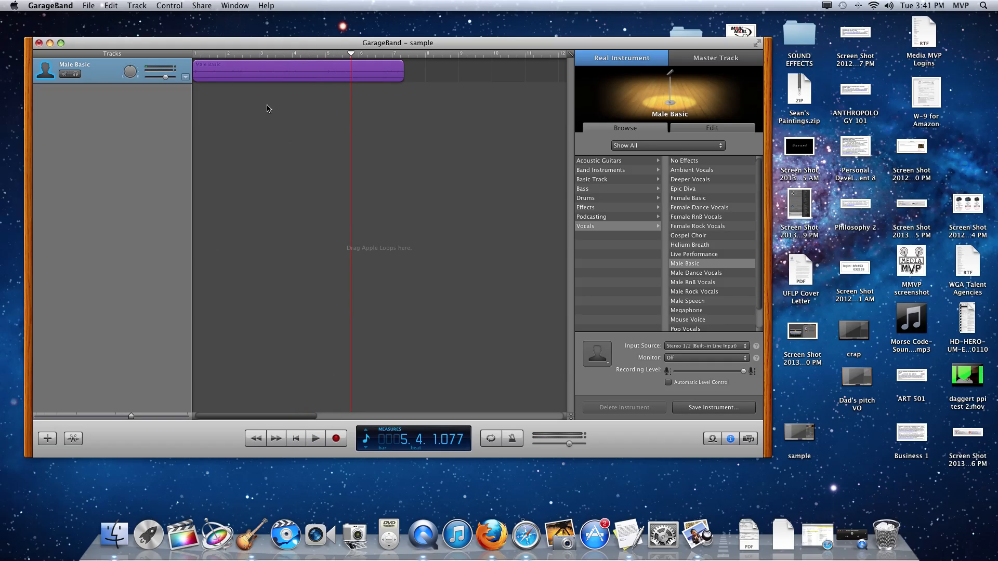
key(Return)
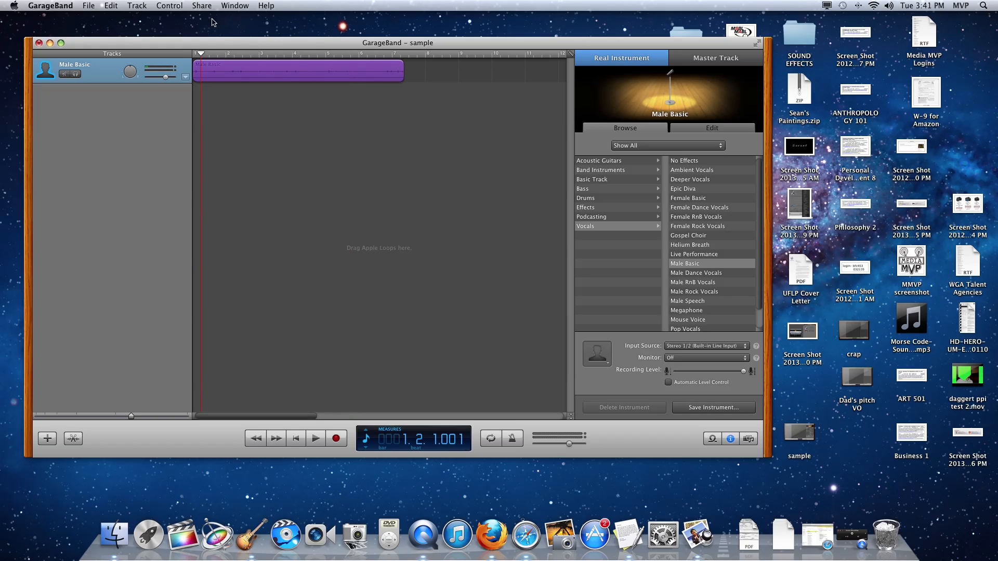
Export the song to disk as "sample" on the Desktop, compressed with the AAC Encoder at High Quality
click(202, 6)
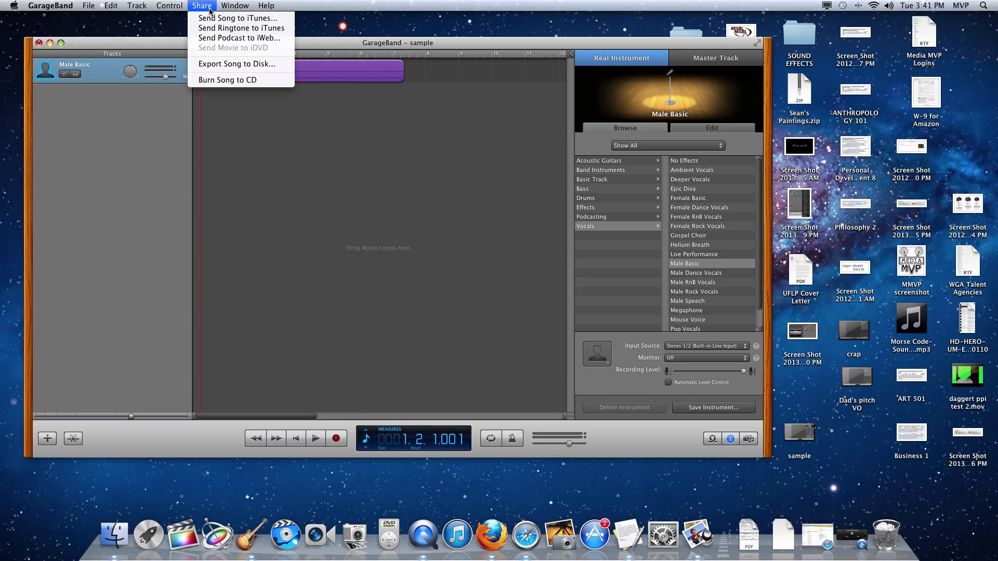
click(233, 64)
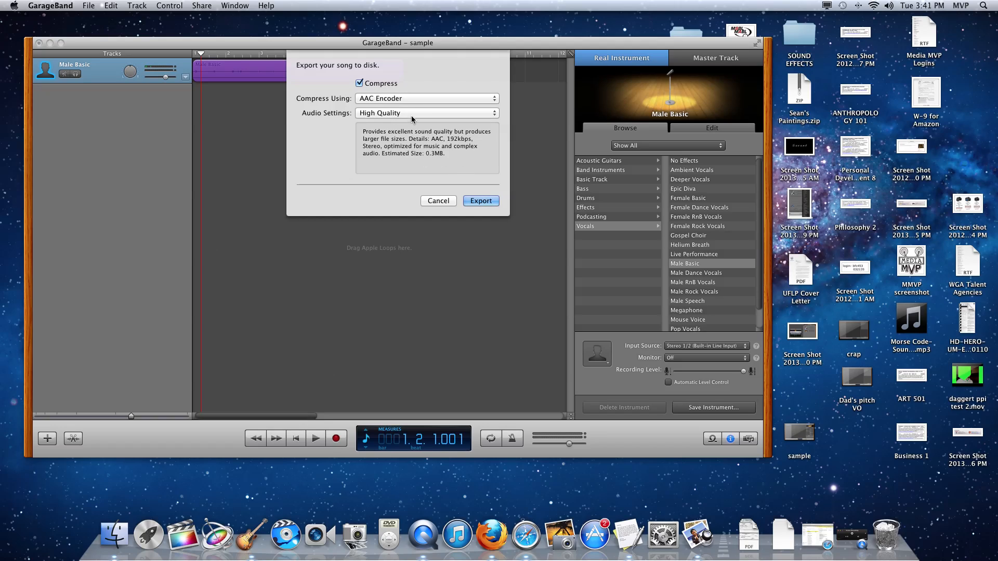
click(483, 202)
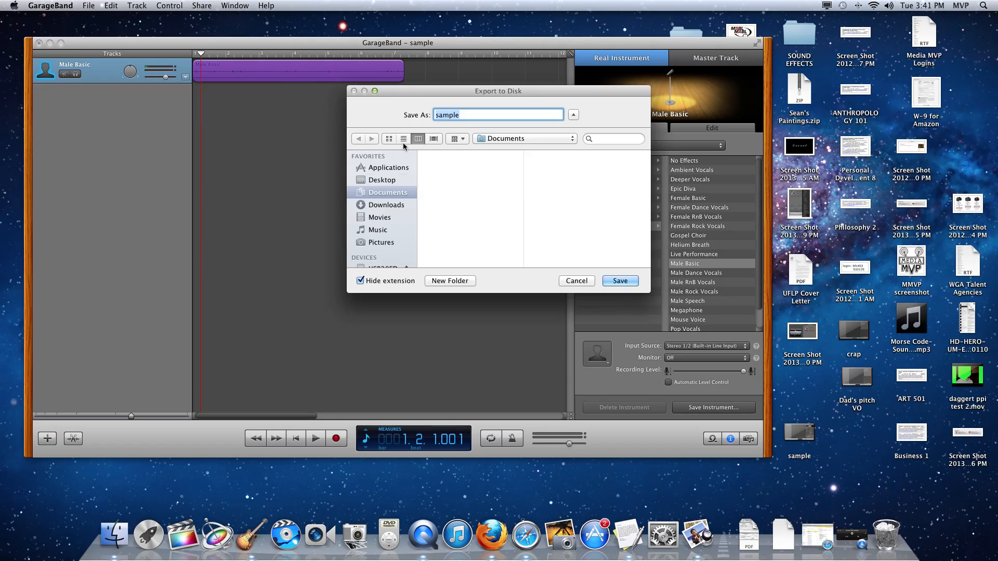
click(387, 180)
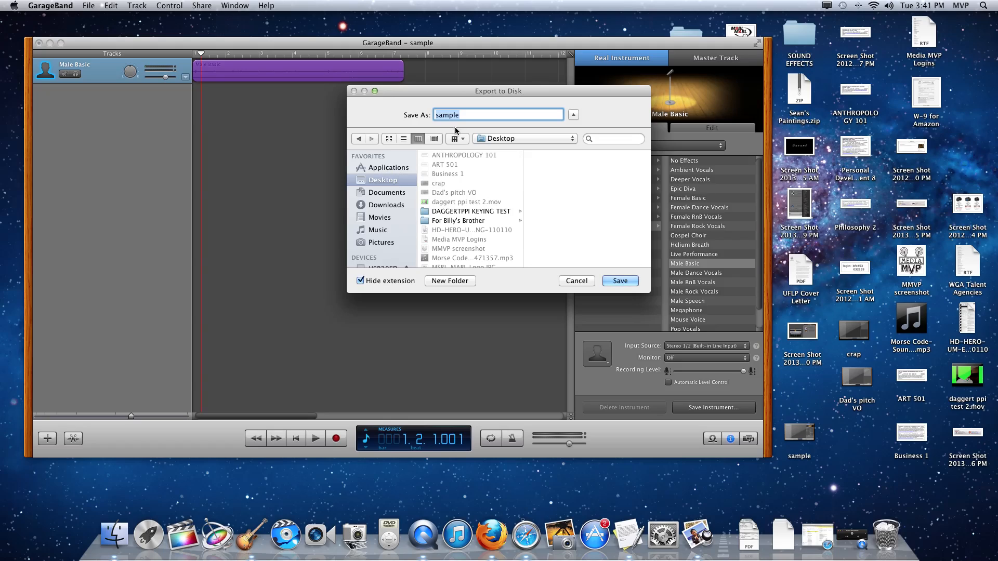
click(620, 282)
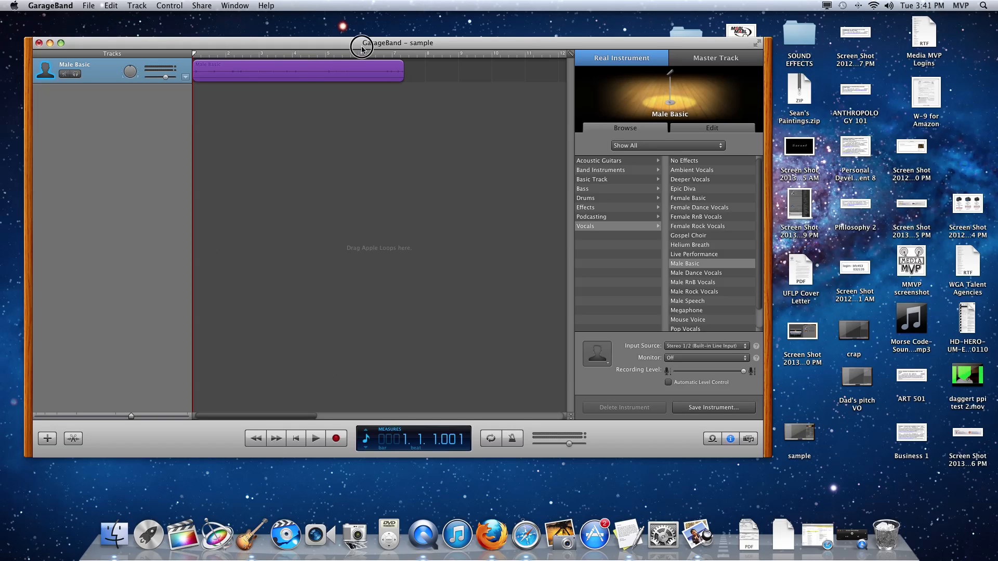
Move the GarageBand window down to uncover the desktop, and select the exported sample.m4a file
drag(366, 46, 277, 337)
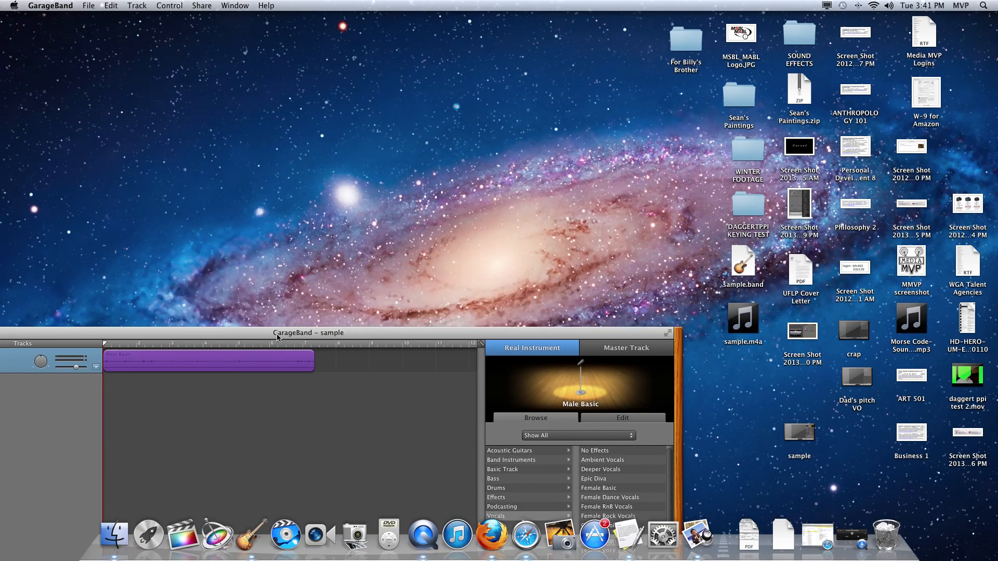
click(748, 322)
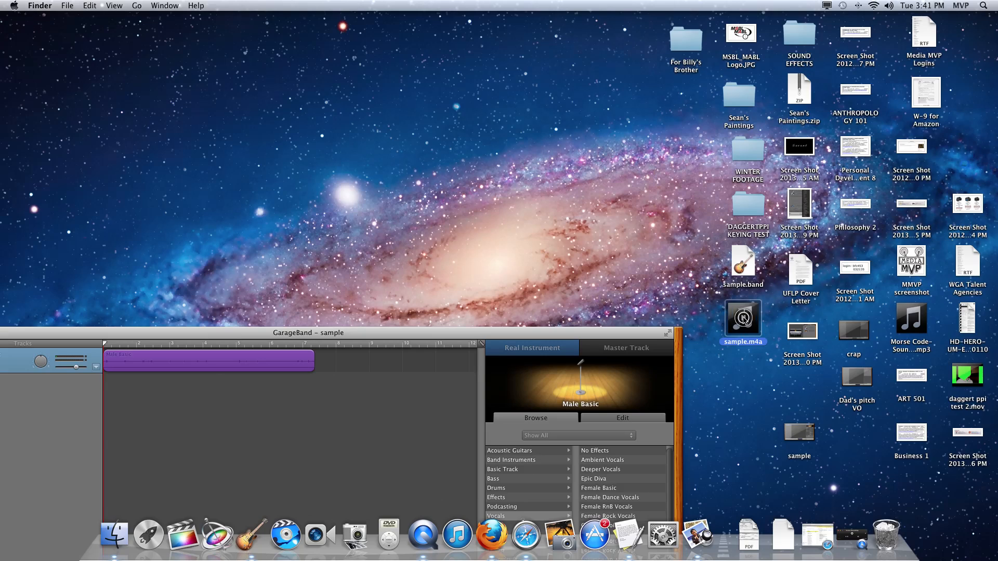
click(744, 320)
Switch to Firefox and open the Assignments, Tests and Surveys page of the Etudes course site
drag(532, 1, 431, 36)
scroll(472, 290, down, 5)
scroll(495, 362, up, 10)
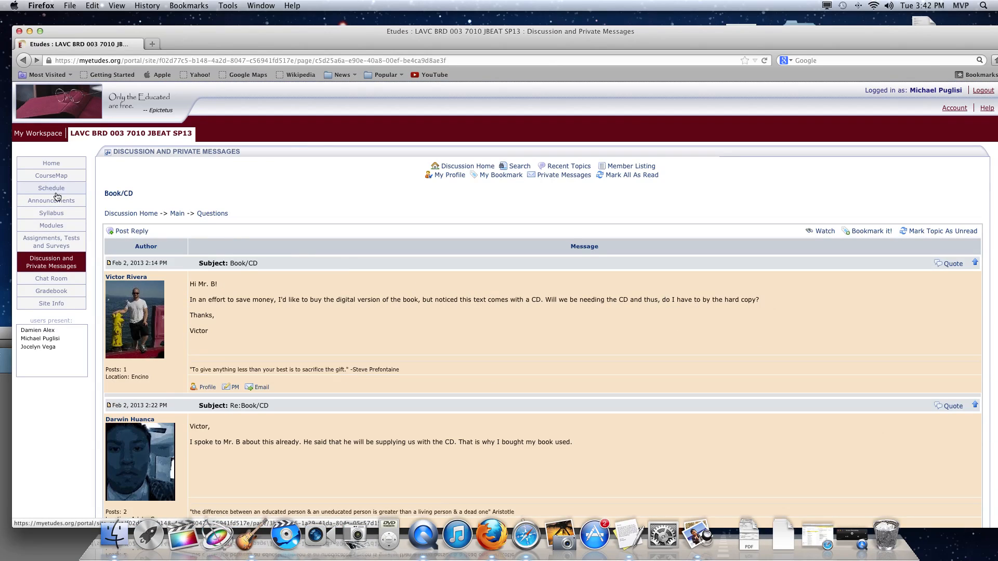
click(51, 241)
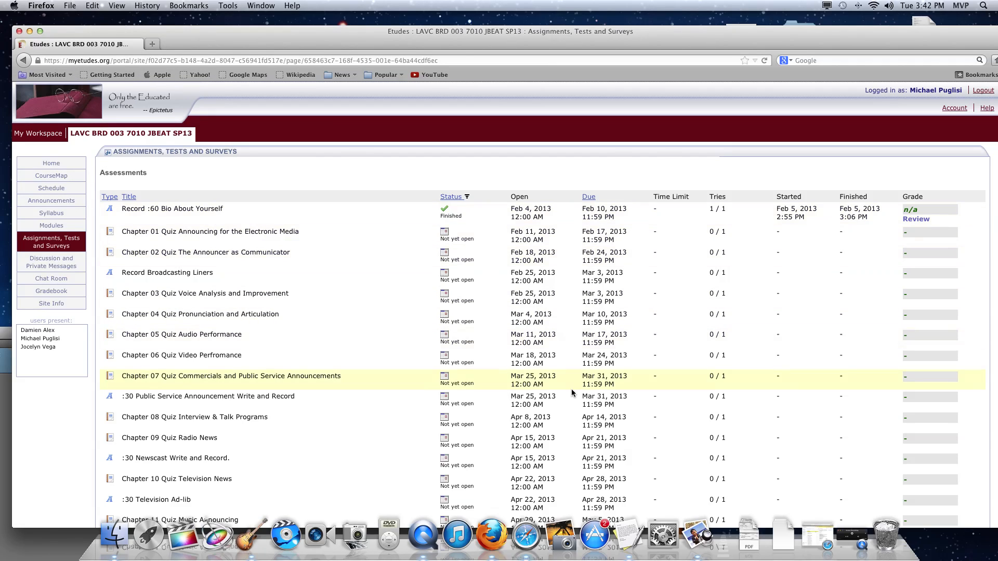
click(852, 537)
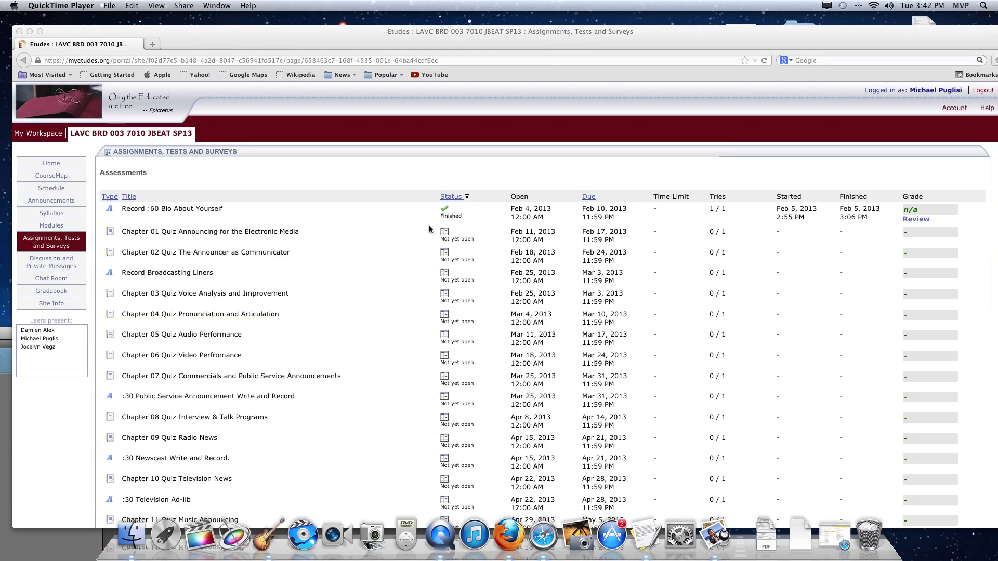